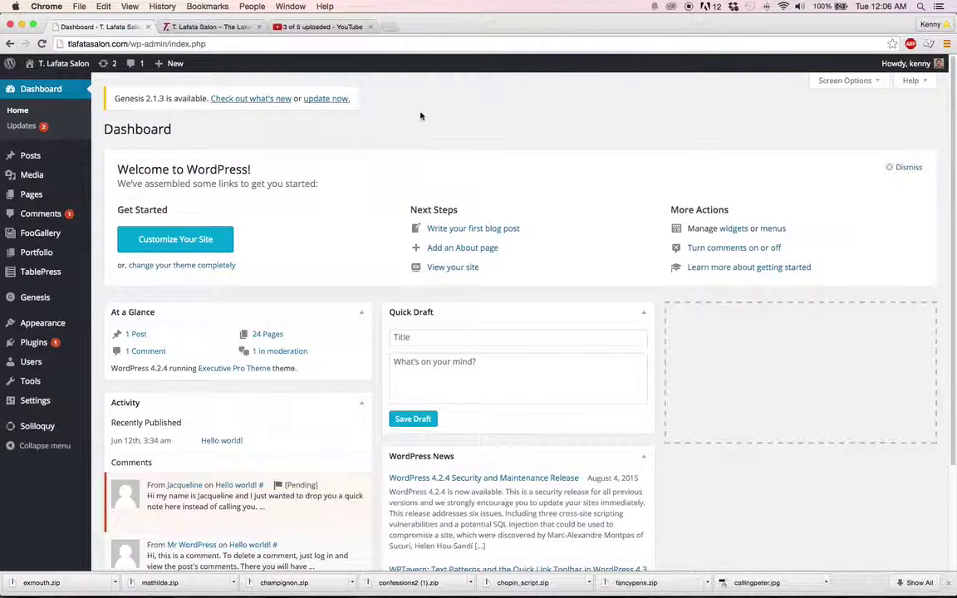
Step: Go to the Soliloquy sliders list from the admin sidebar
mouse_move(63, 431)
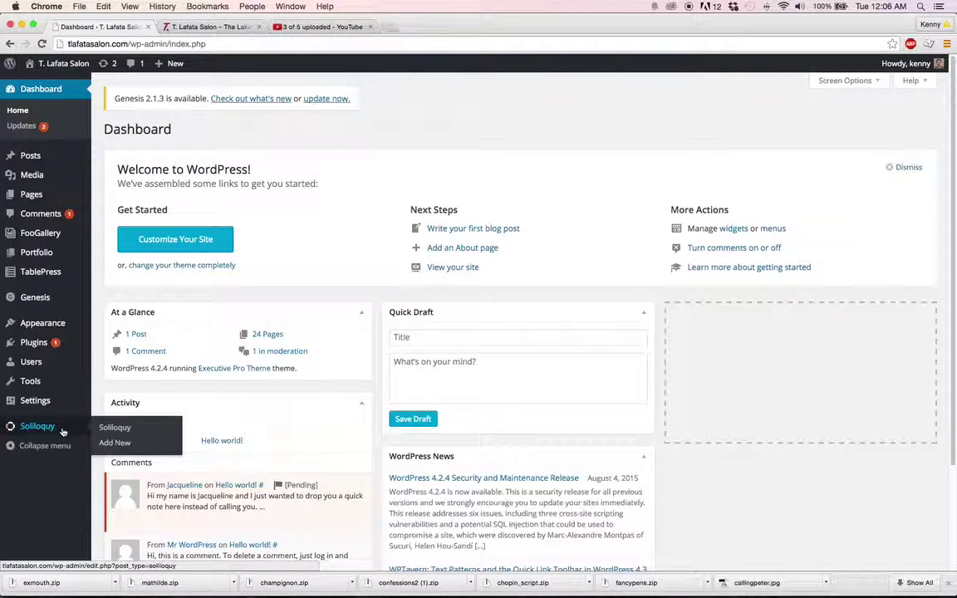
click(105, 428)
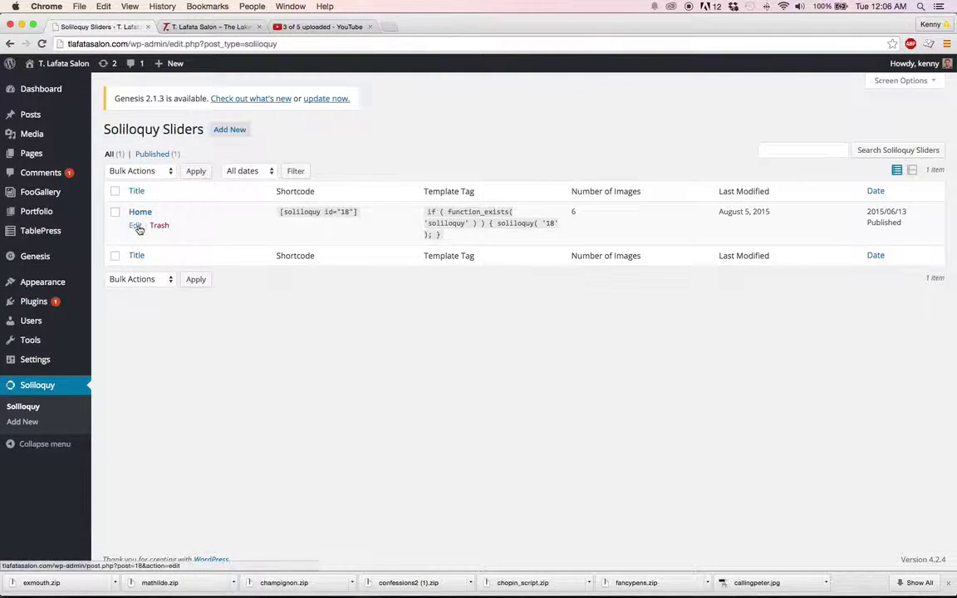
Step: Edit the Home slider and scroll through its six current images
click(135, 225)
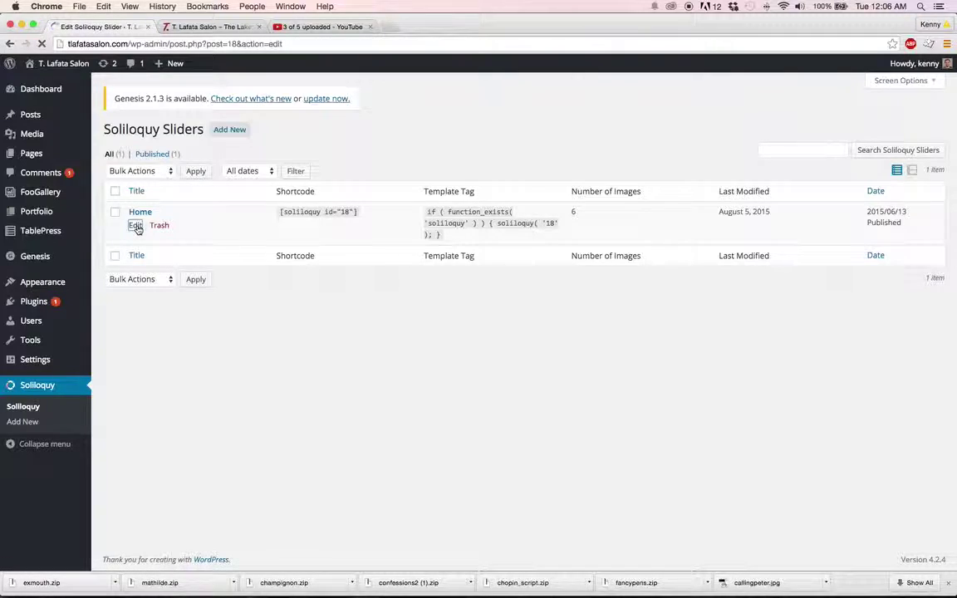
scroll(338, 253, down, 1)
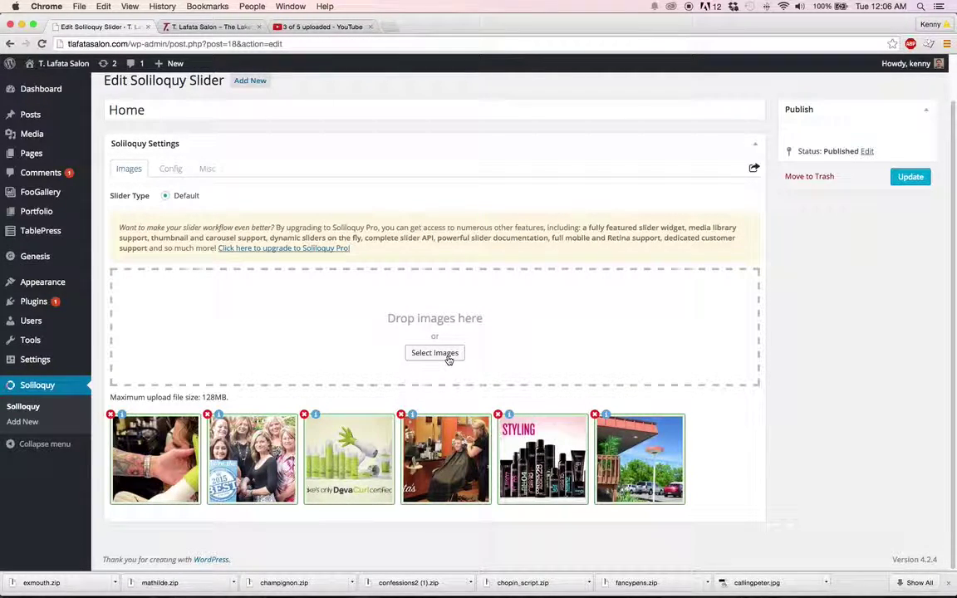
Step: Show the Home slider's Config settings and select the 1094 px width value
click(170, 169)
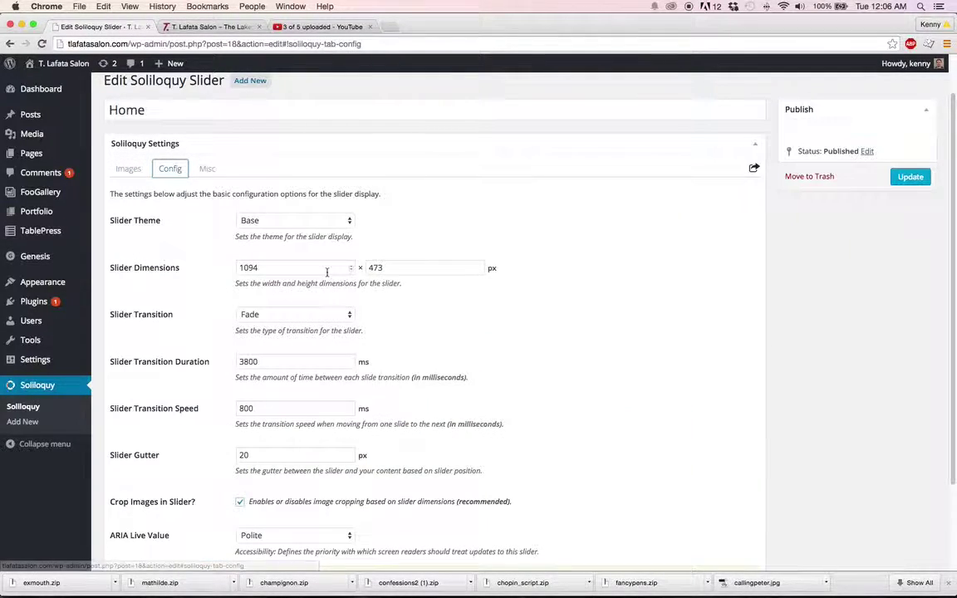
click(294, 271)
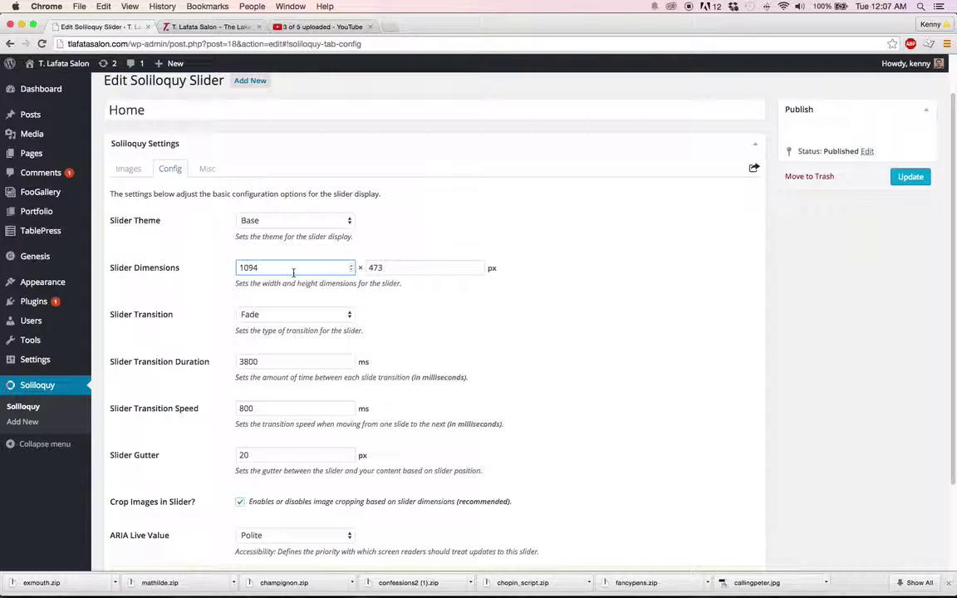
Step: Set the slider width to 1087 px, keep the Fade transition, and view the Misc settings
key(Down)
key(Down)
key(Down)
click(295, 314)
click(297, 314)
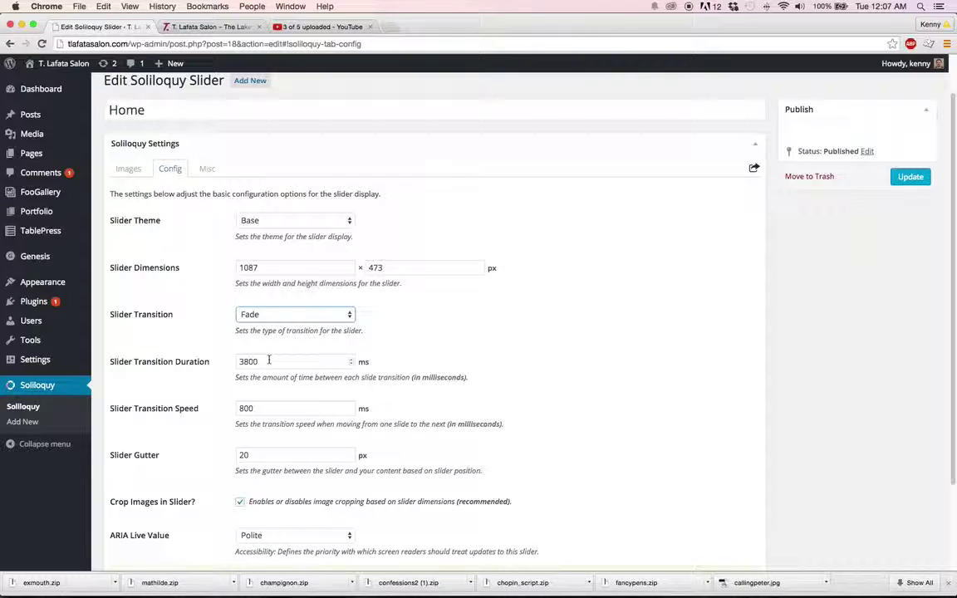
click(268, 360)
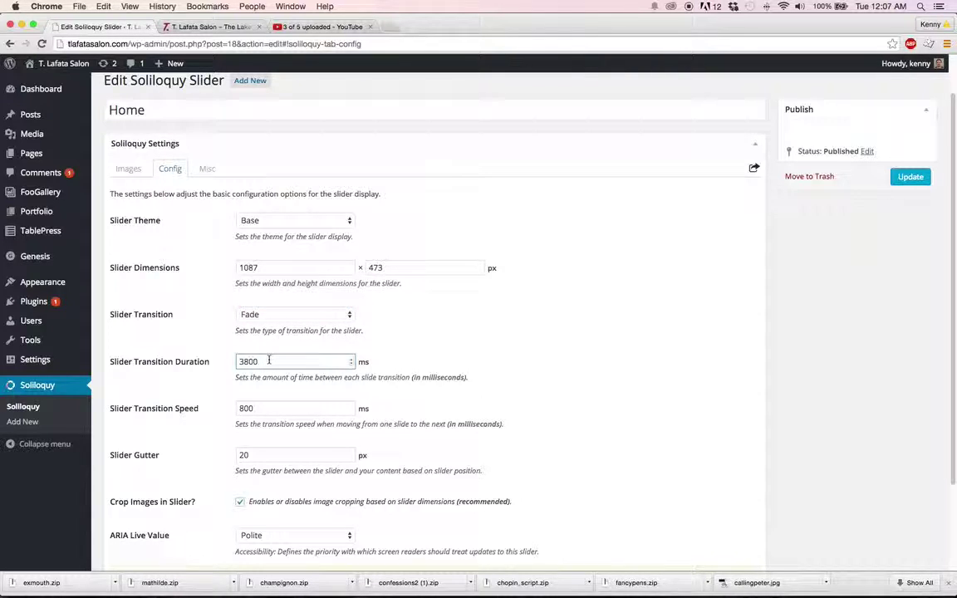
click(278, 409)
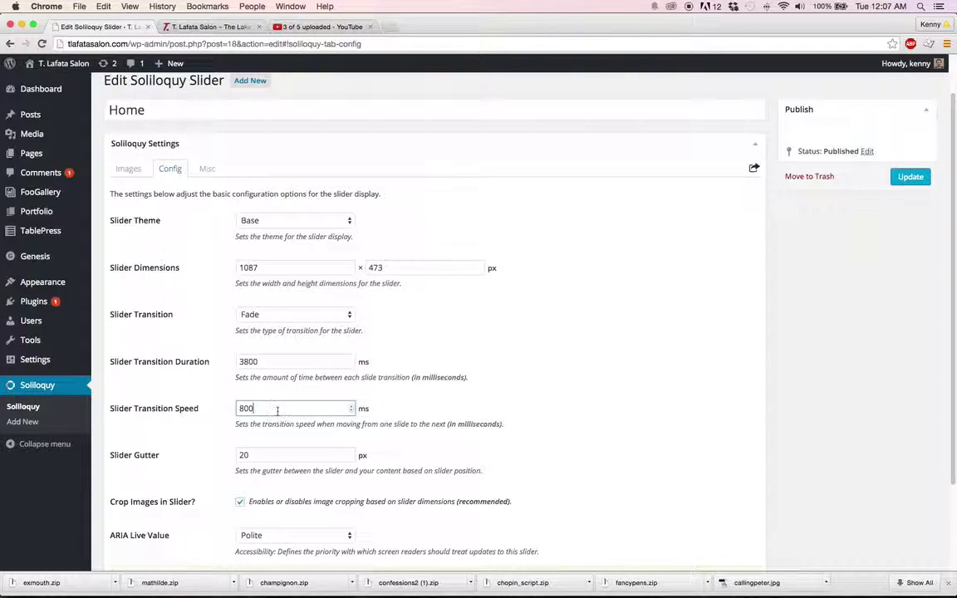
click(283, 455)
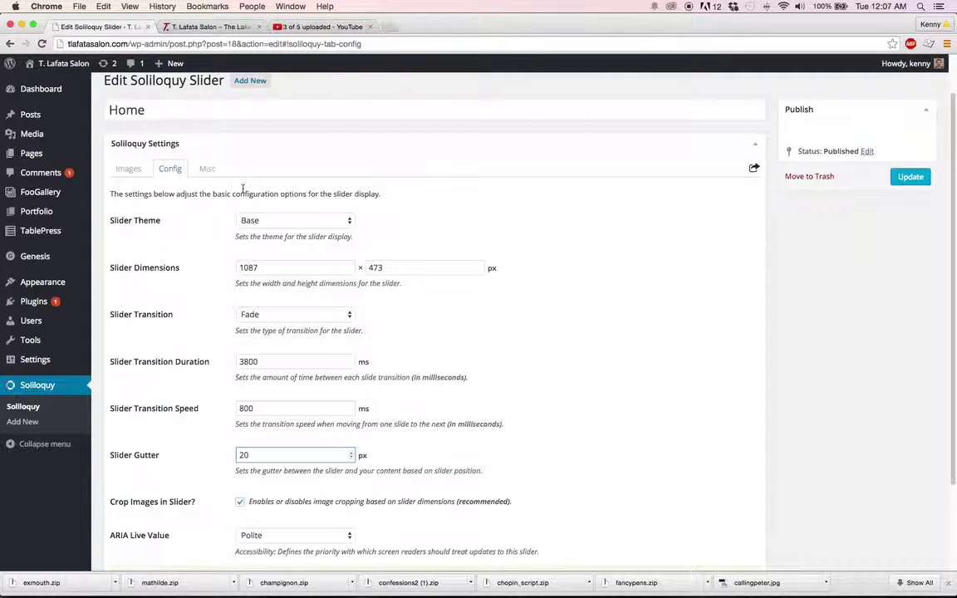
click(207, 169)
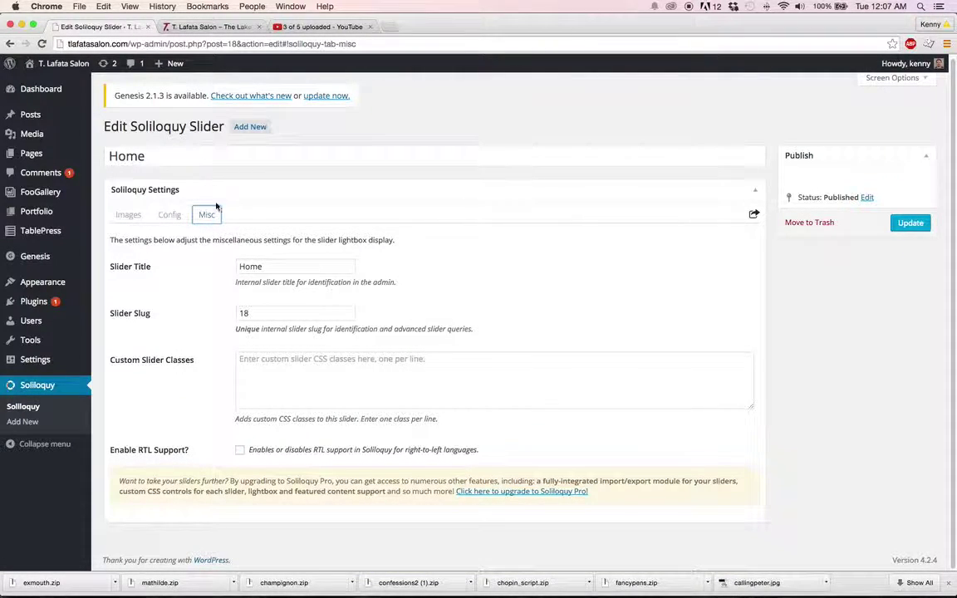
Step: Browse Pictures > Pathway Images for new slides, then cancel, keeping the Home slider's six images
click(141, 218)
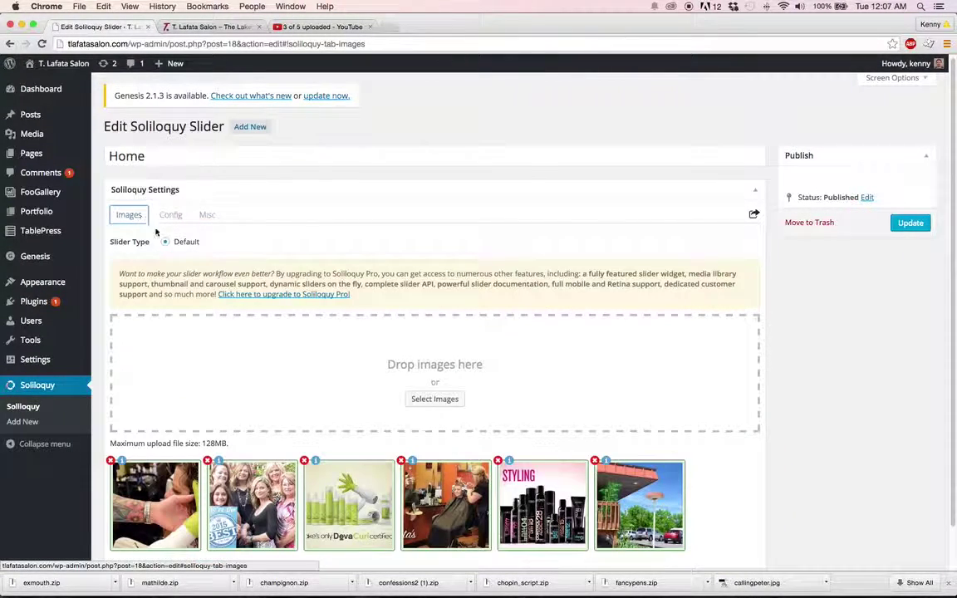
click(422, 400)
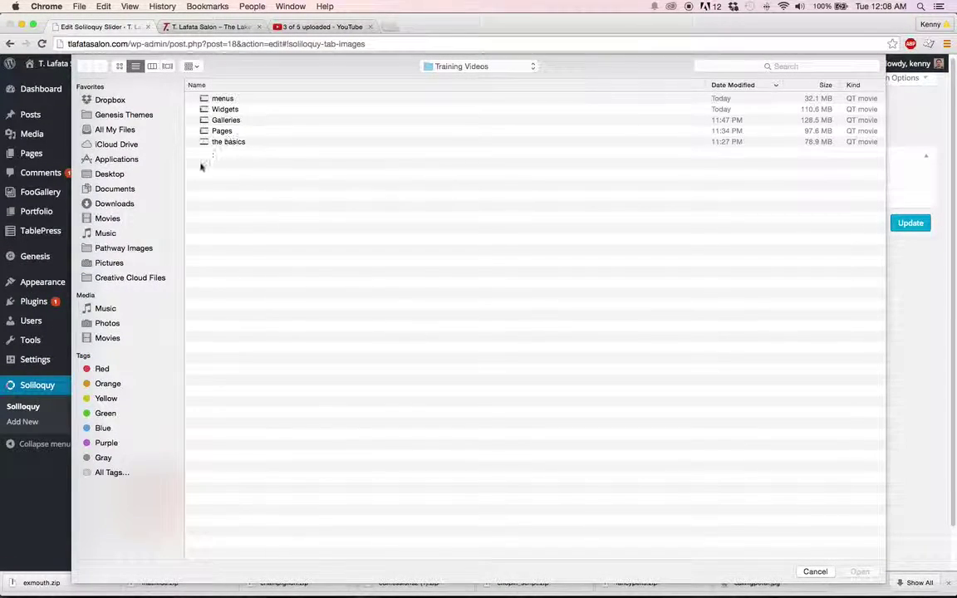
click(151, 263)
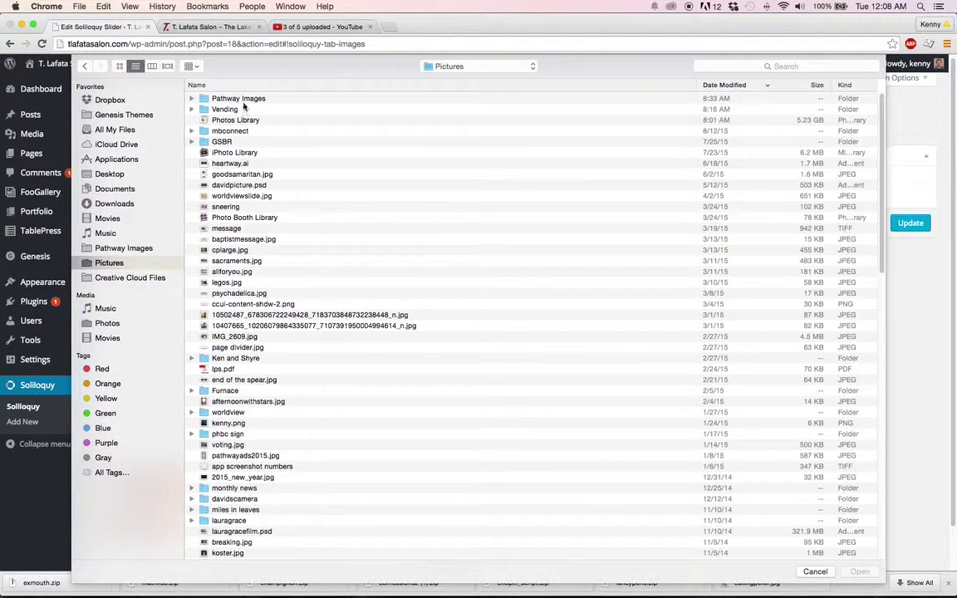
click(242, 99)
double_click(242, 99)
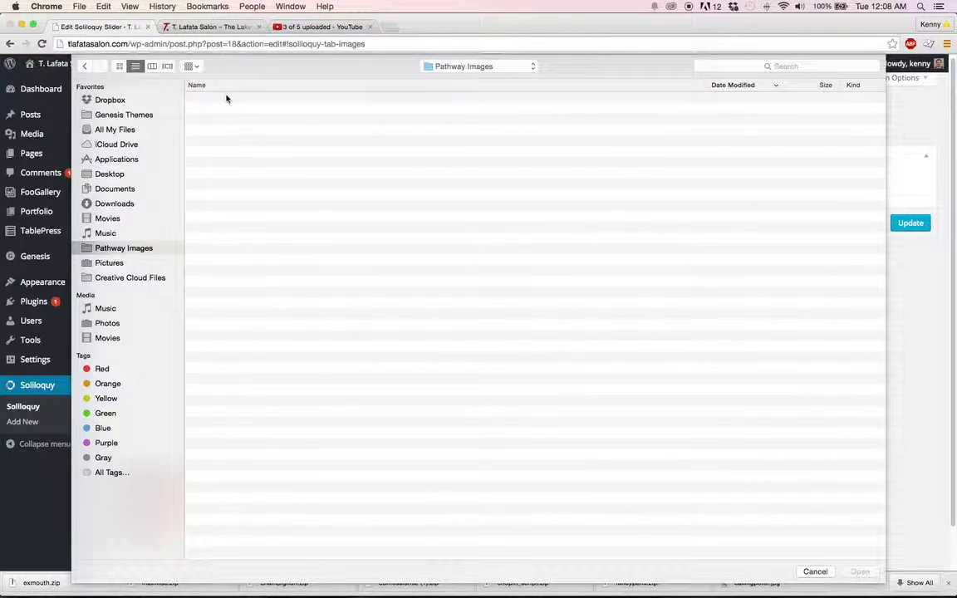
click(813, 570)
scroll(689, 441, down, 2)
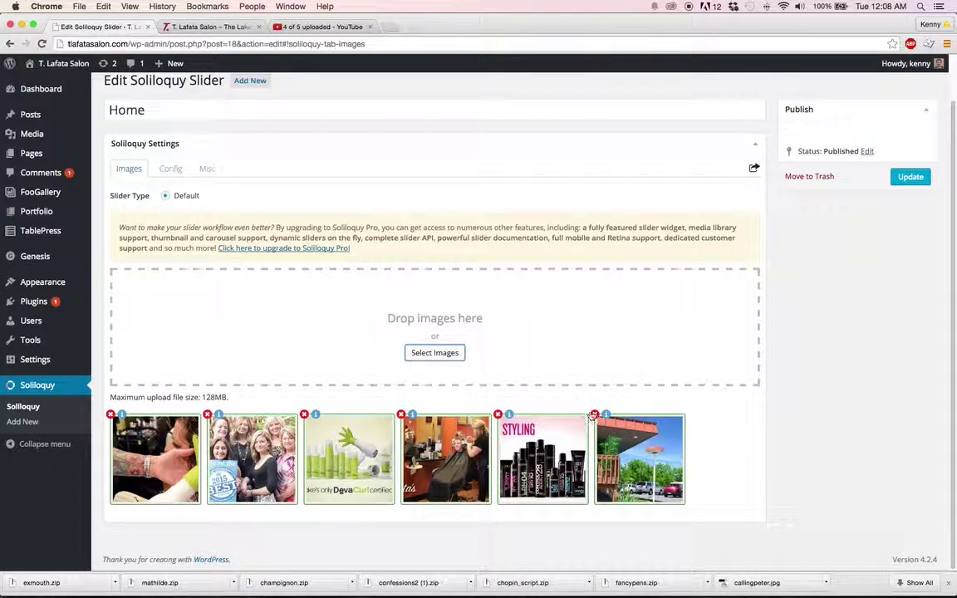
click(607, 415)
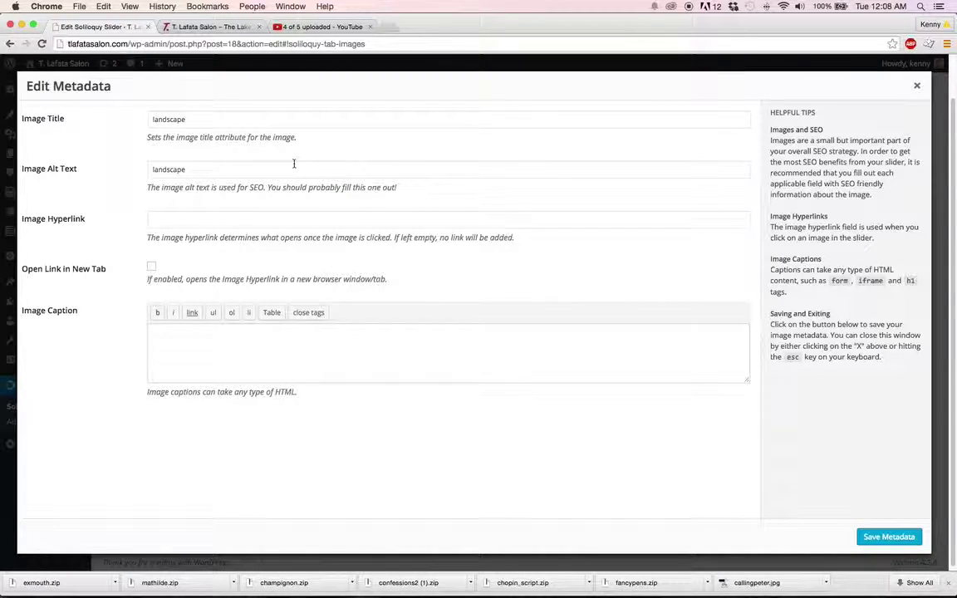
click(282, 217)
click(265, 337)
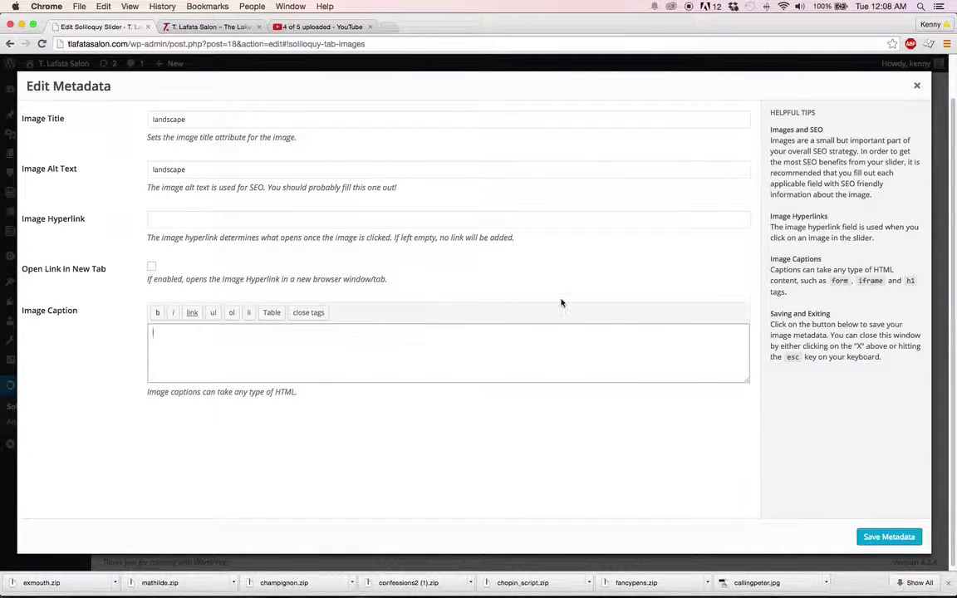
click(917, 87)
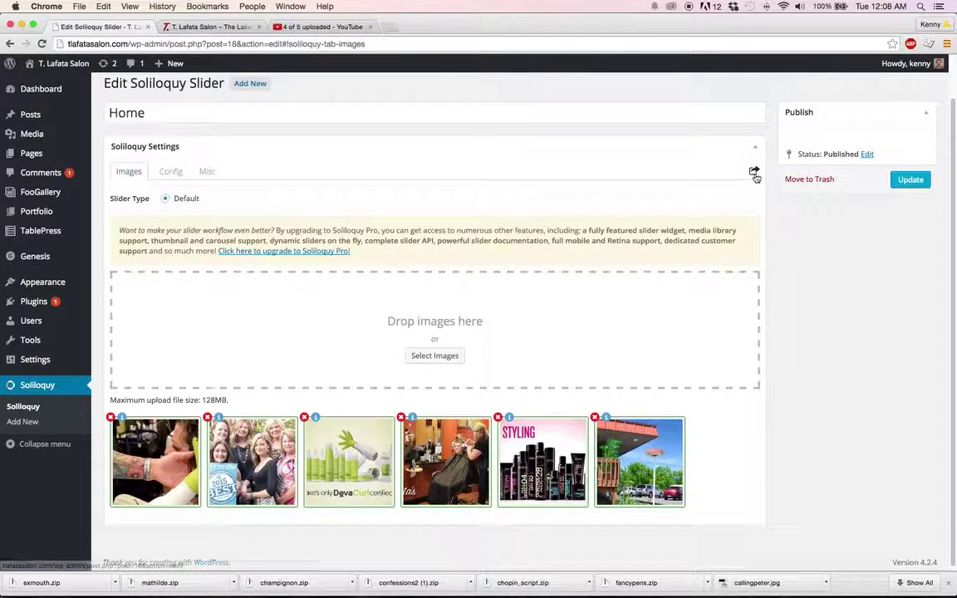
Step: Select the Home slider's shortcode [soliloquy id="18"], then start a new Soliloquy slider
click(754, 173)
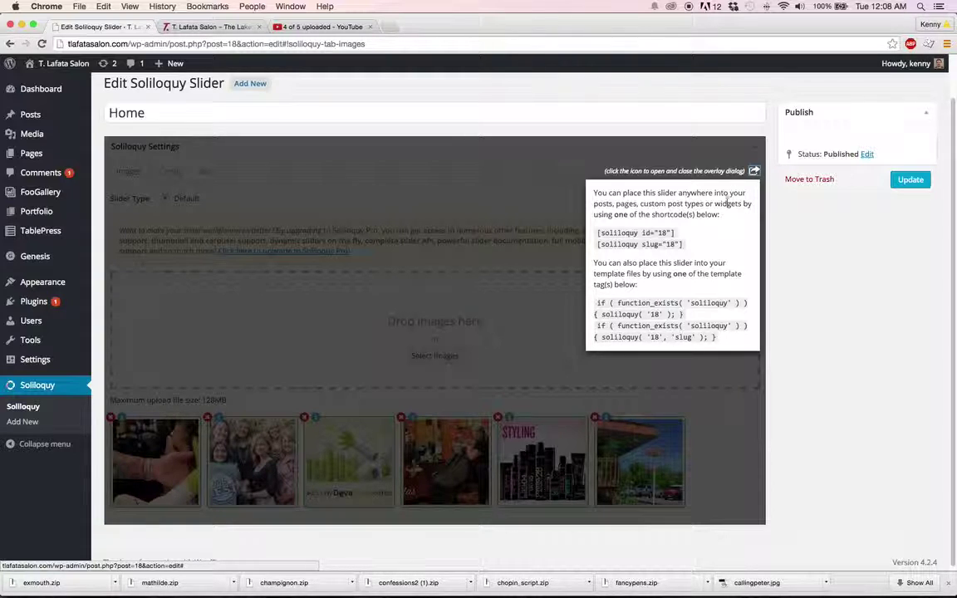
drag(680, 233, 593, 231)
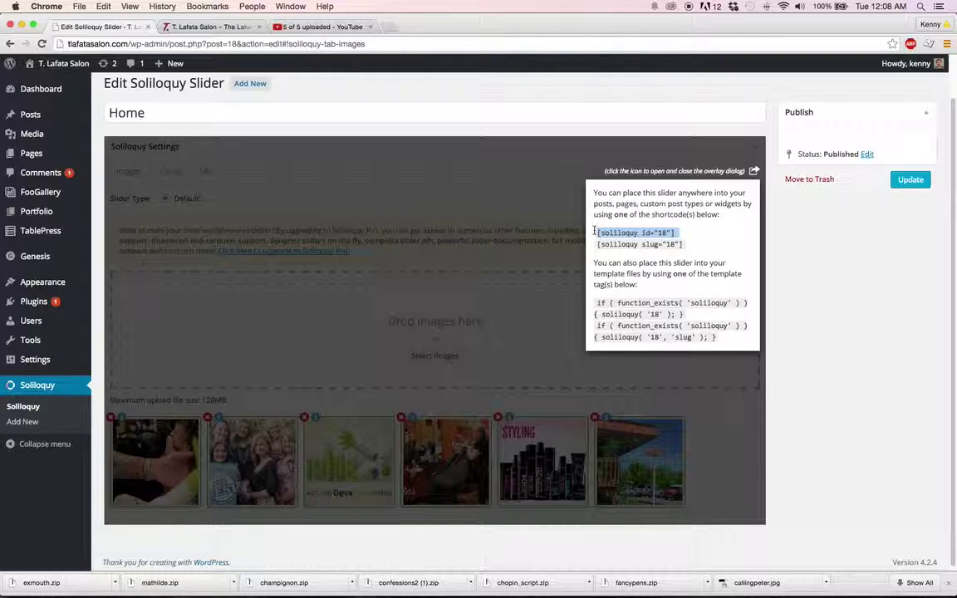
click(637, 233)
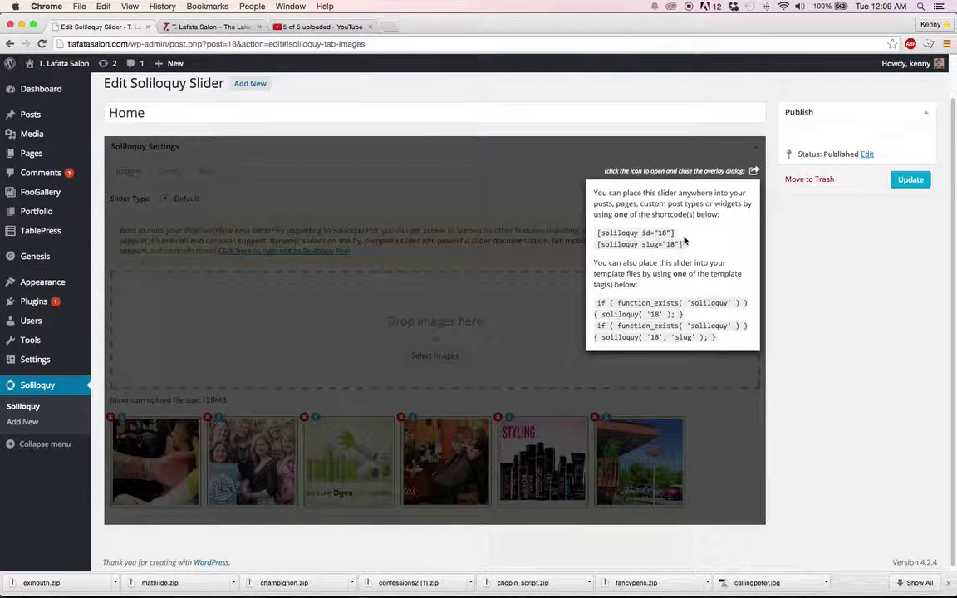
drag(674, 232, 594, 234)
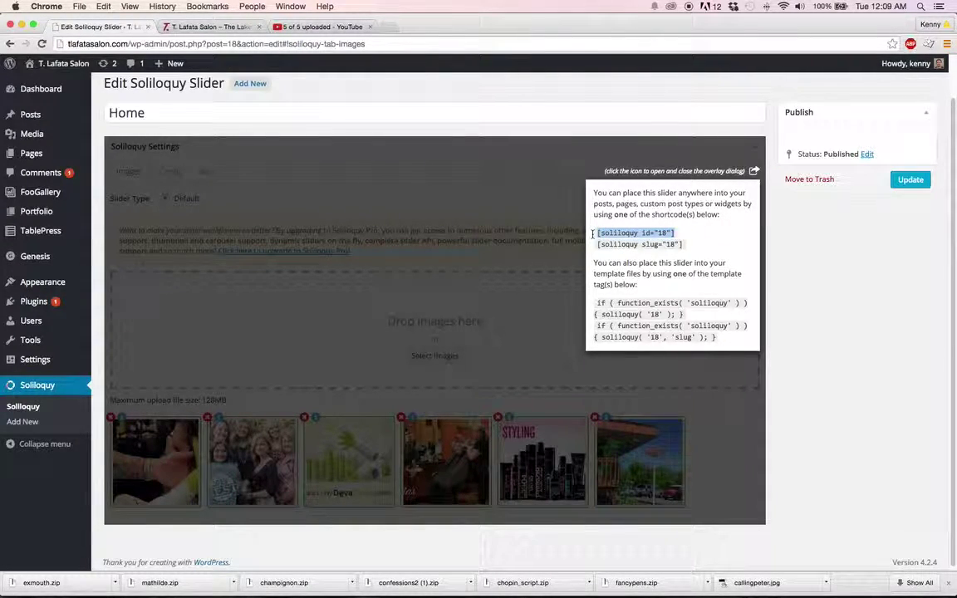
click(550, 192)
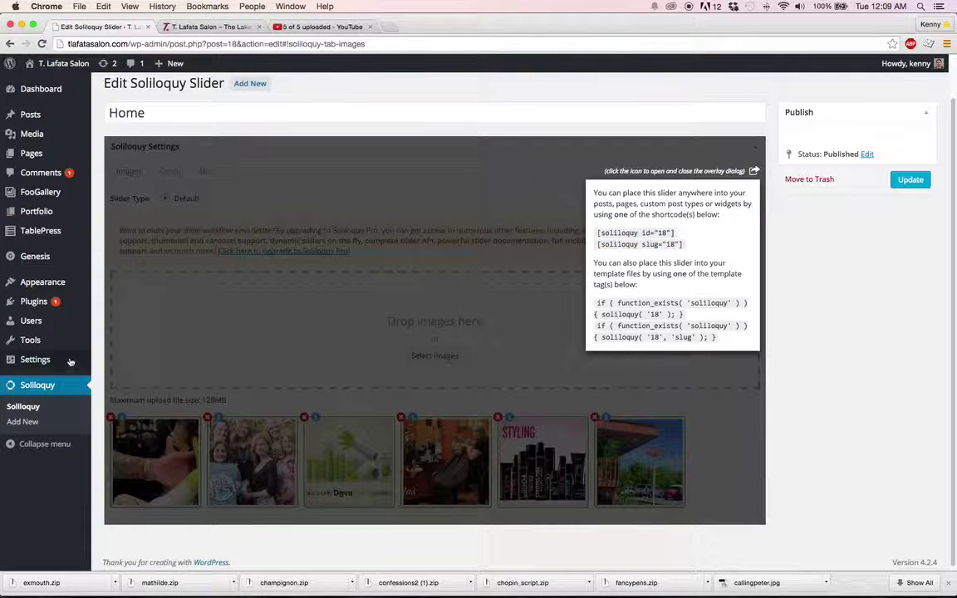
click(20, 424)
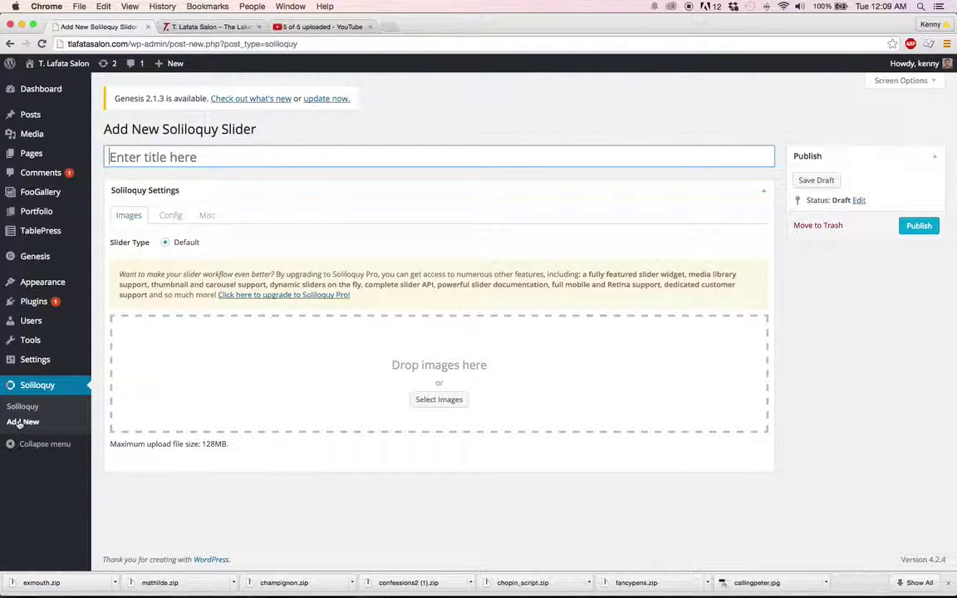
text(Pro)
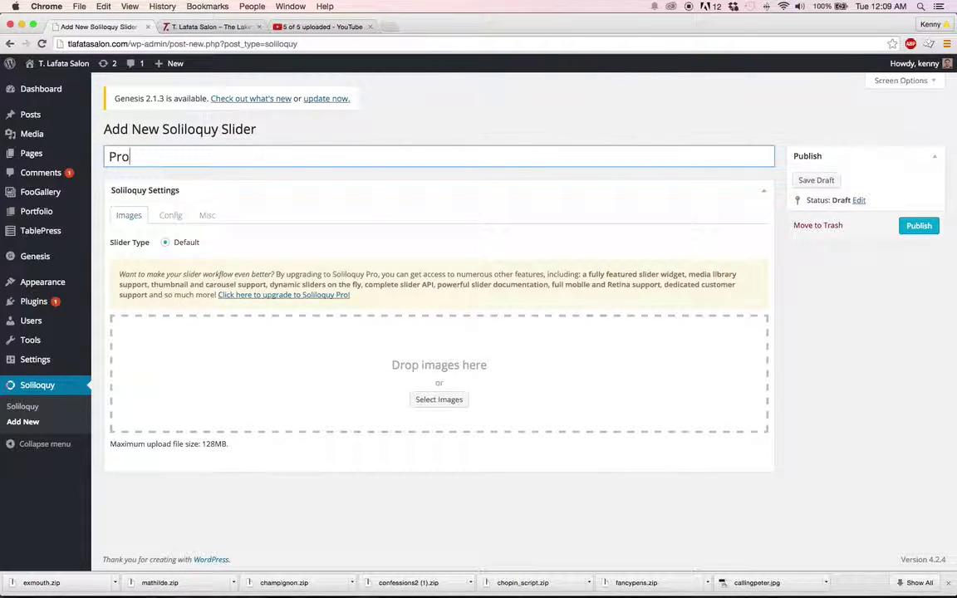
text(motional Slideshow)
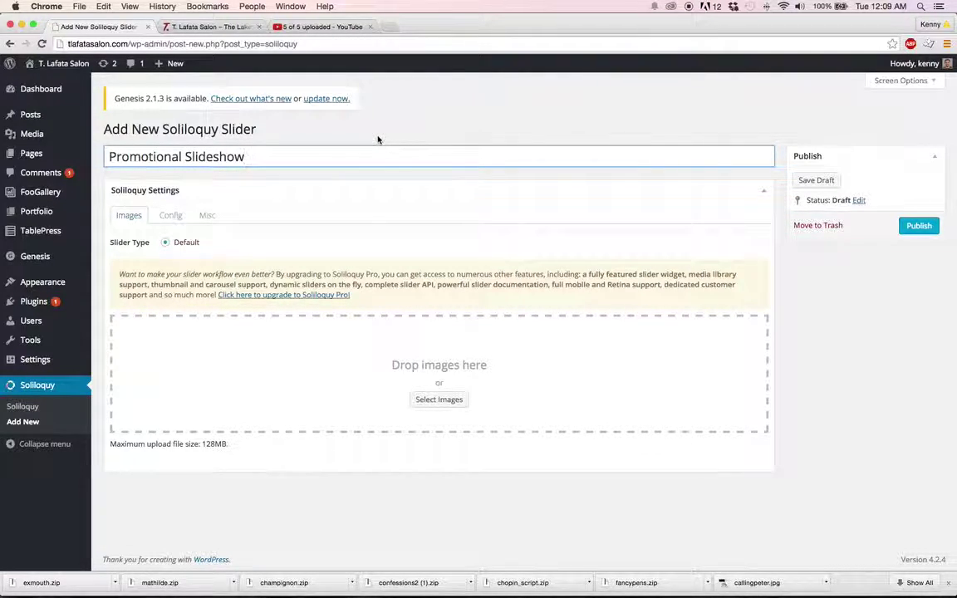
click(339, 121)
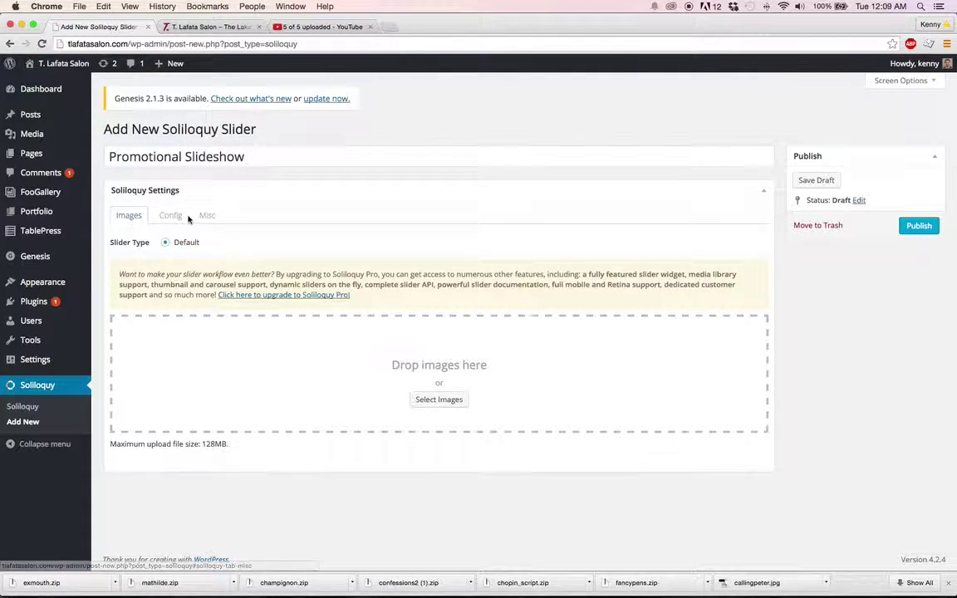
click(170, 215)
click(285, 313)
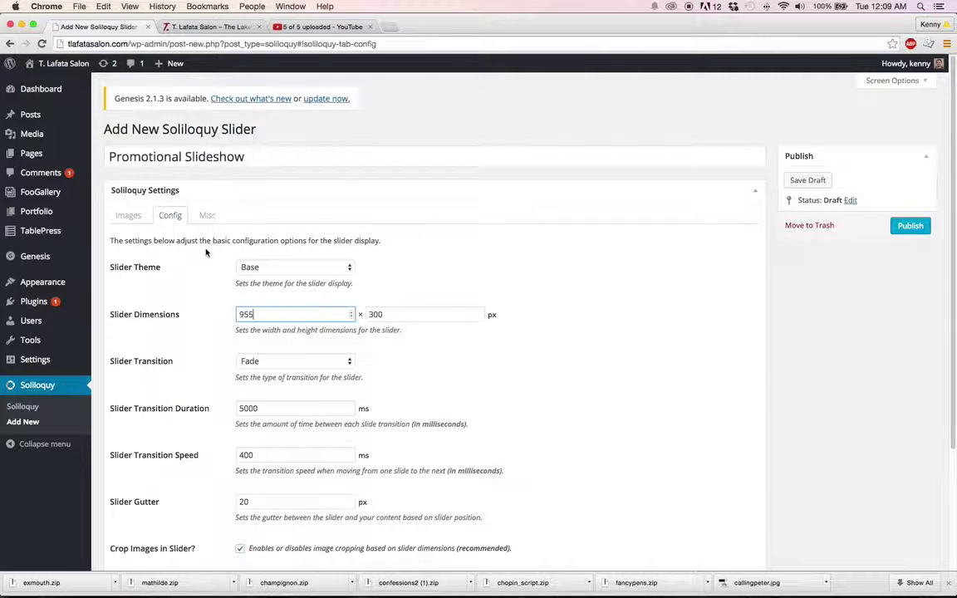
click(137, 217)
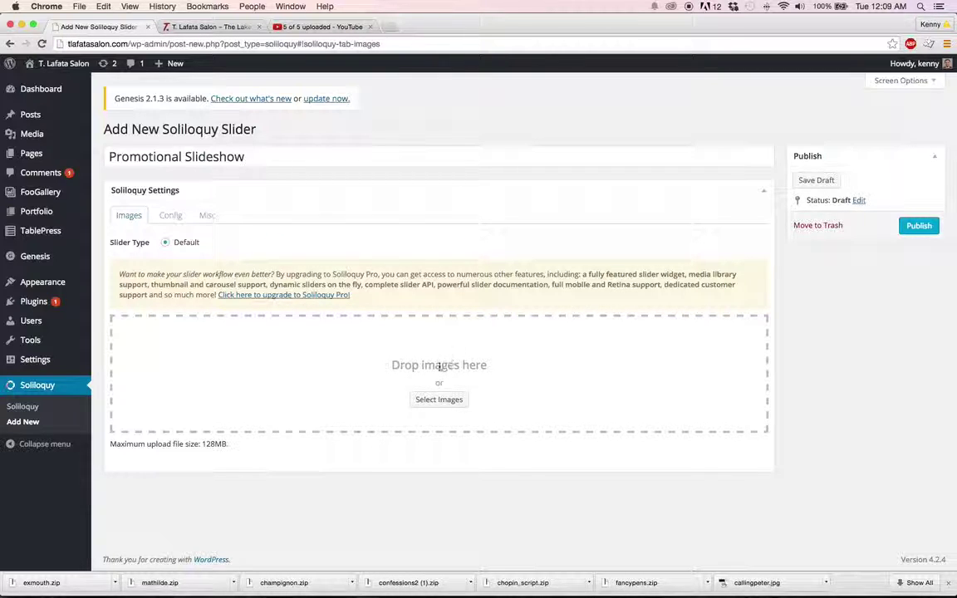
Step: Upload callingpeter.jpg from Pictures > Pathway Images as the slider's first image
click(439, 399)
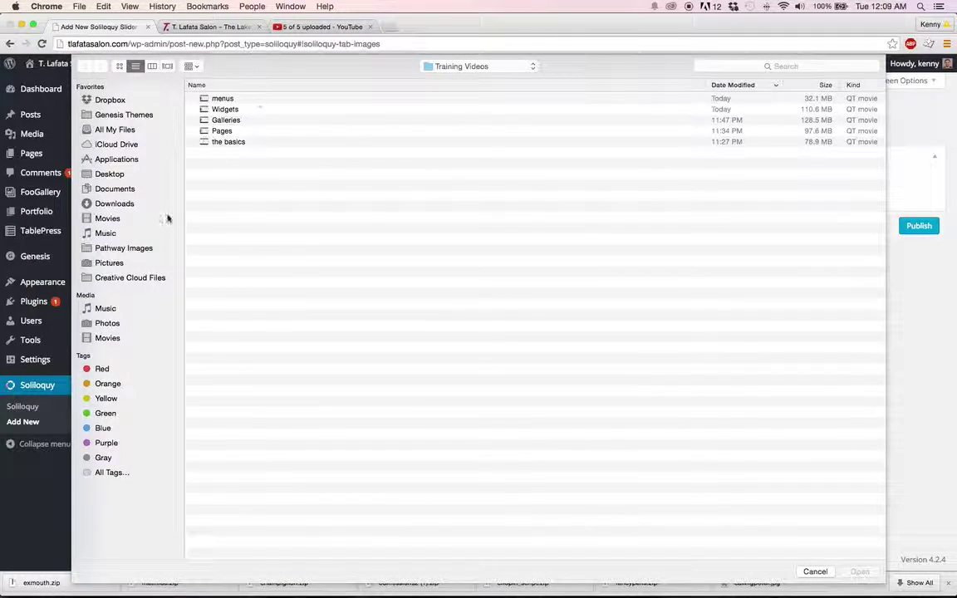
click(116, 262)
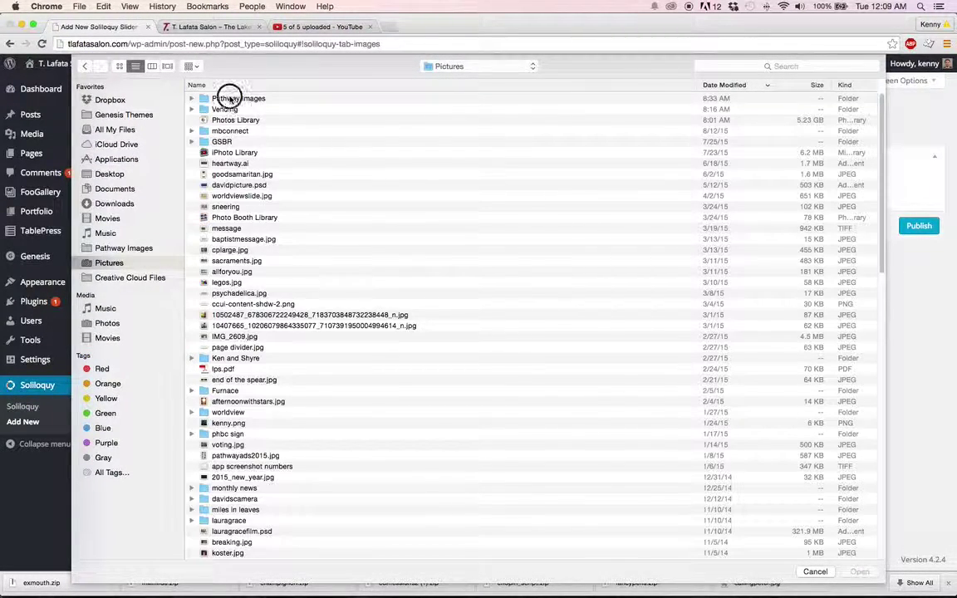
double_click(237, 99)
double_click(246, 100)
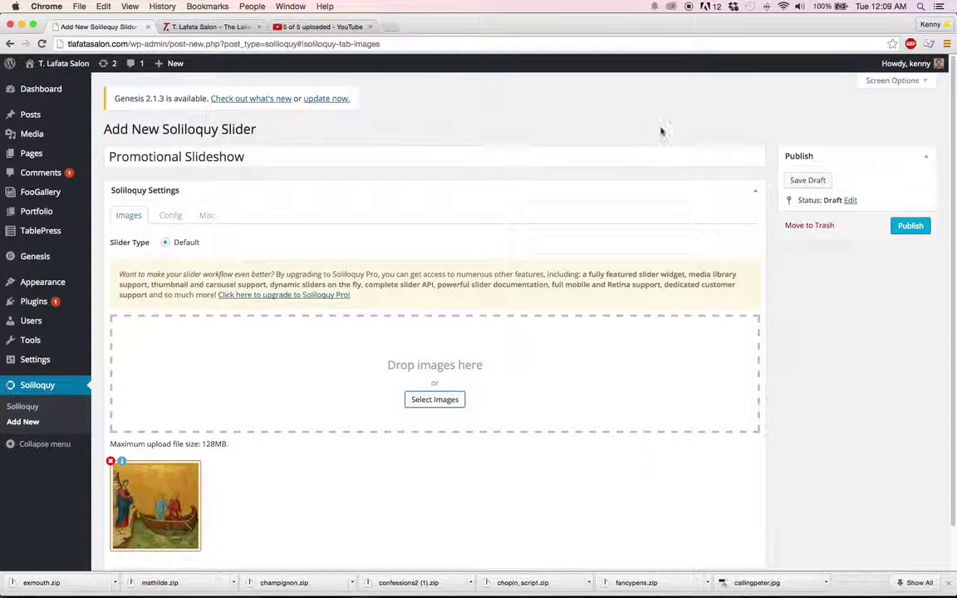
Step: Publish the Promotional Slideshow slider and select its [soliloquy id="246"] shortcode
click(911, 227)
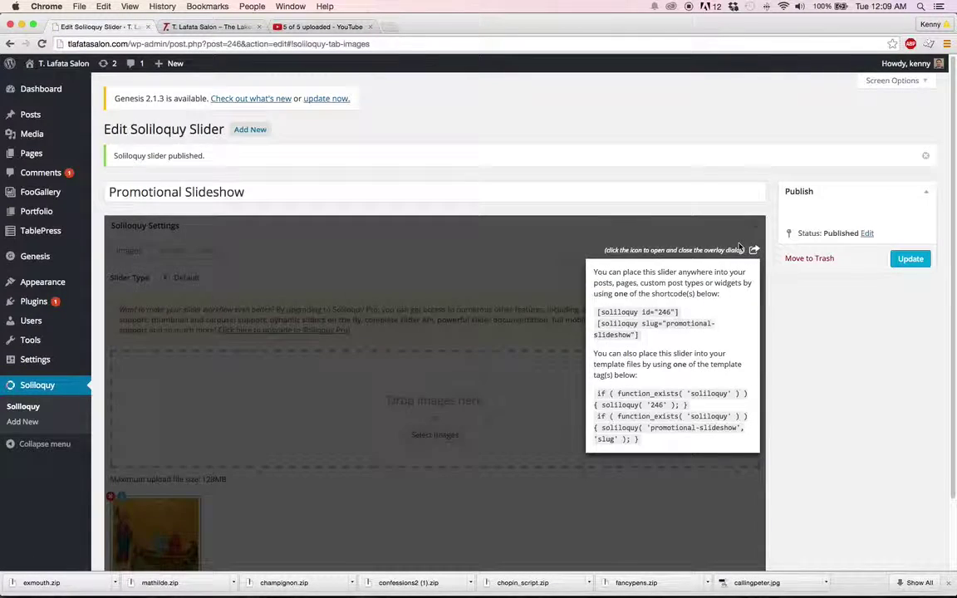
drag(678, 313, 595, 314)
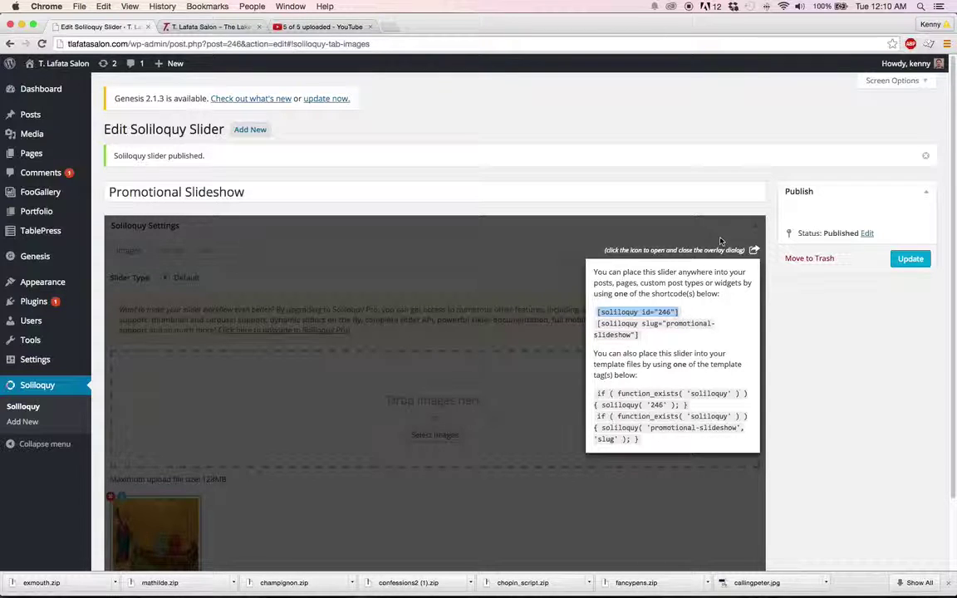
click(773, 280)
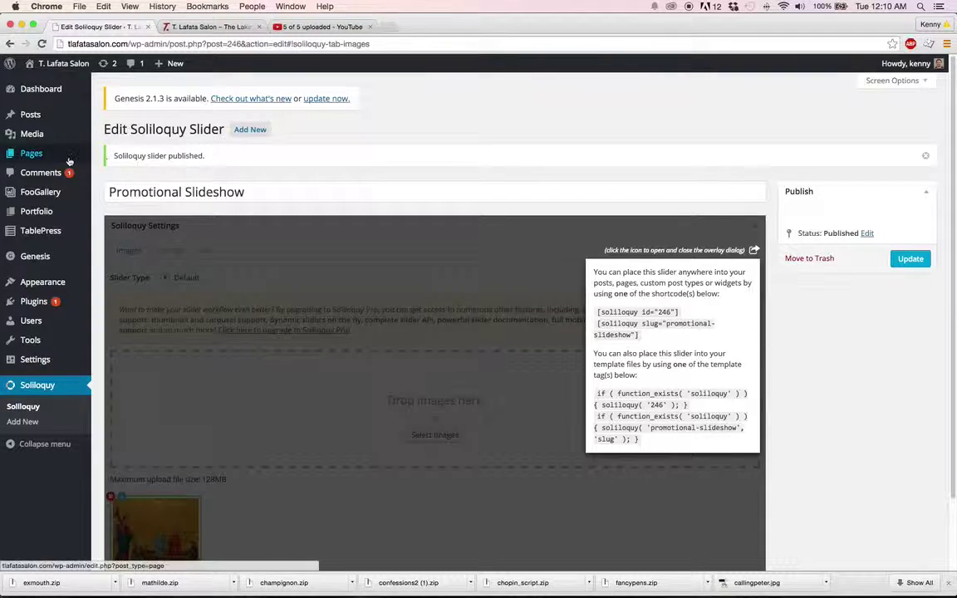
Step: Edit the Meet Our Team page from All Pages and bring up the Choose Your Slider list
mouse_move(72, 158)
click(101, 156)
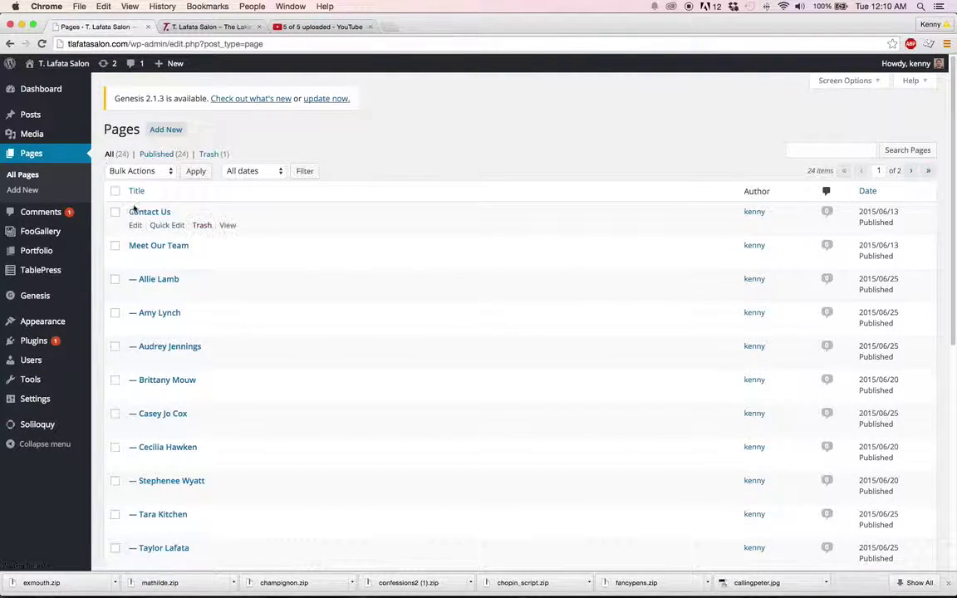
click(135, 259)
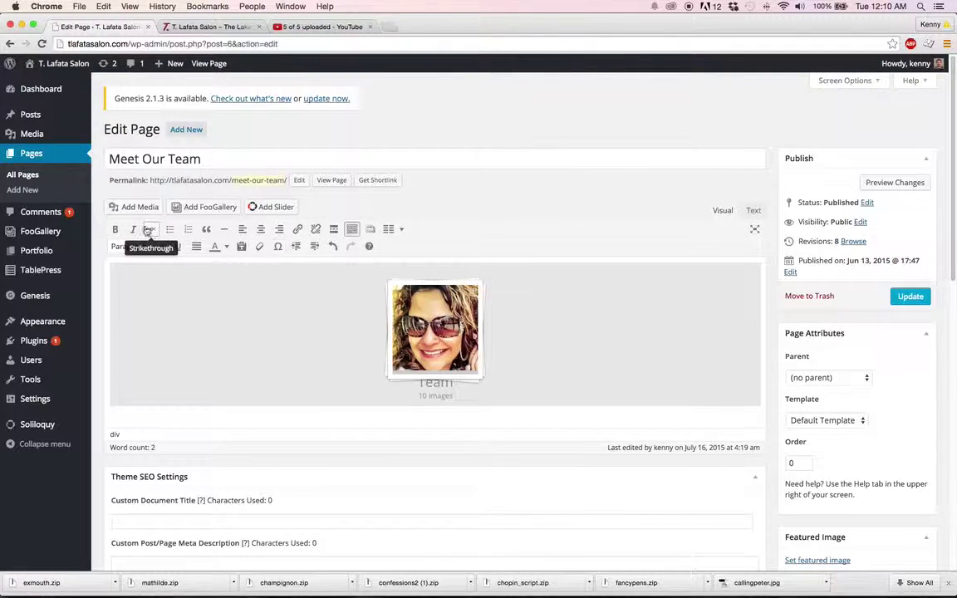
click(696, 416)
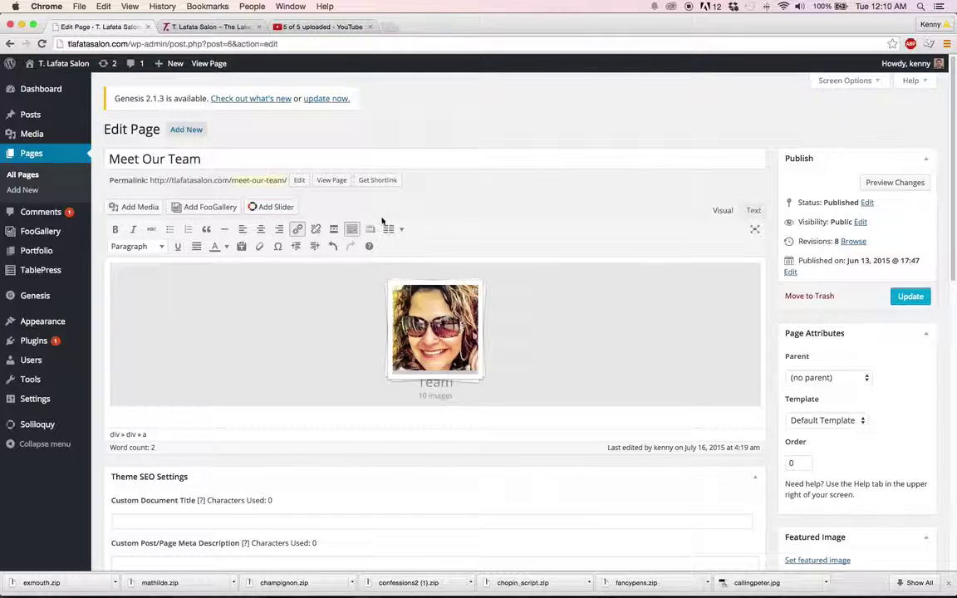
click(282, 207)
Step: Insert the Promotional Slideshow slider's [soliloquy id="246"] shortcode, checking it in the Text and Visual views
click(201, 180)
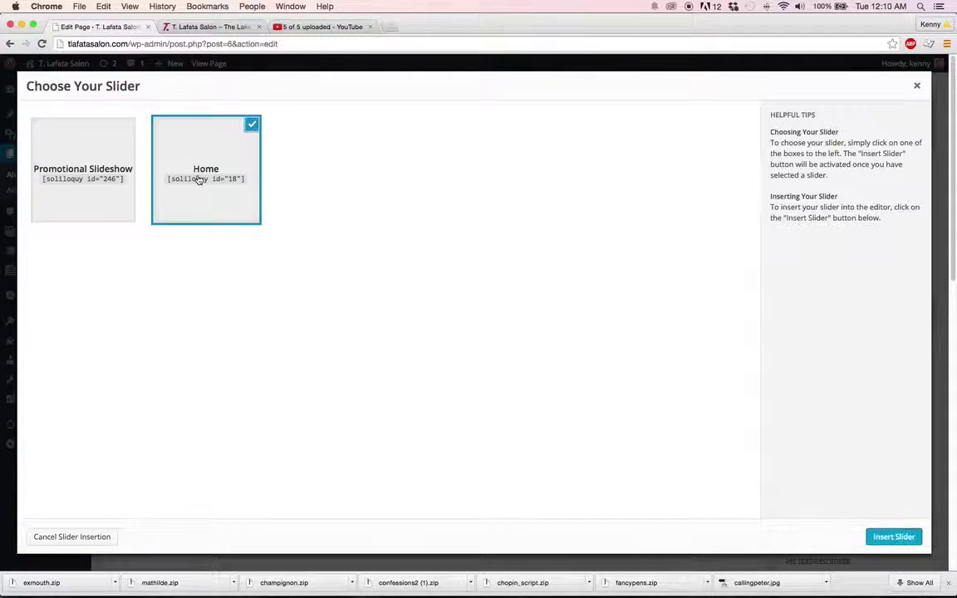
click(98, 181)
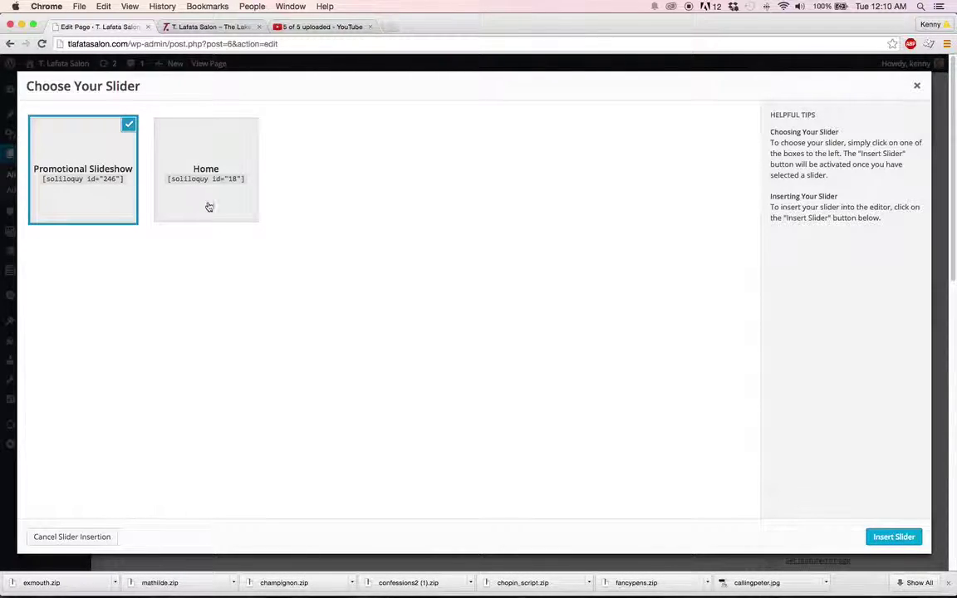
click(894, 535)
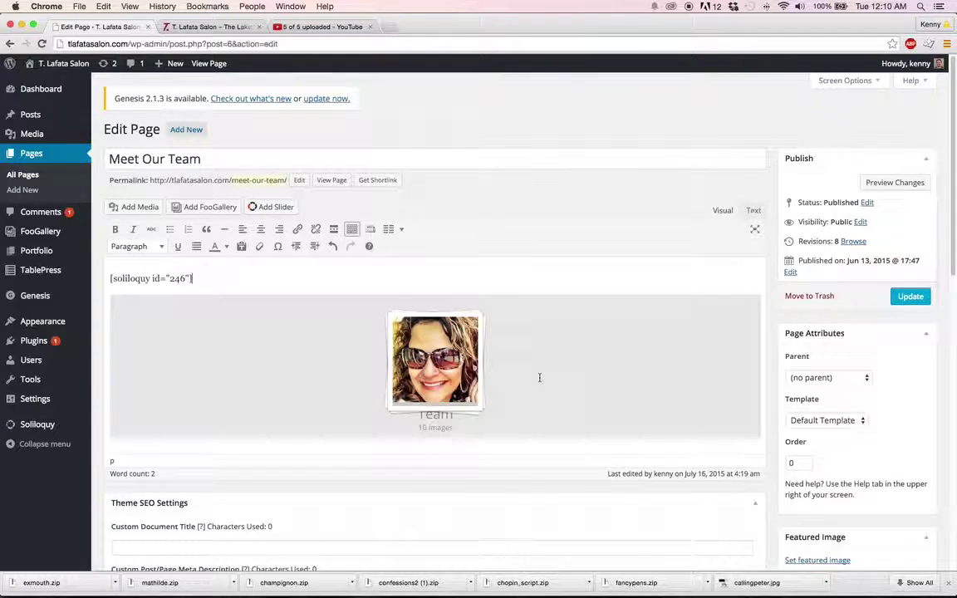
scroll(539, 378, down, 3)
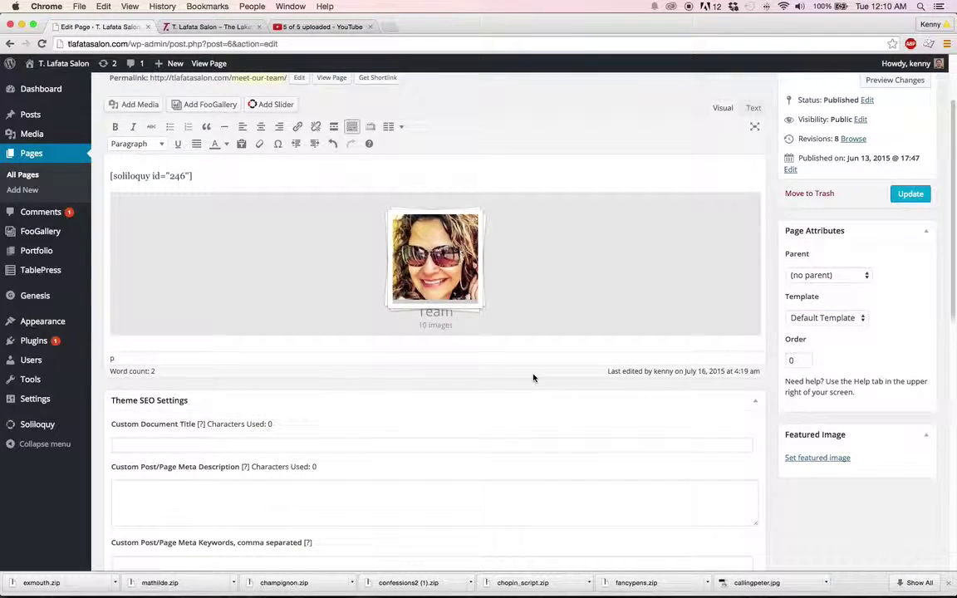
click(752, 107)
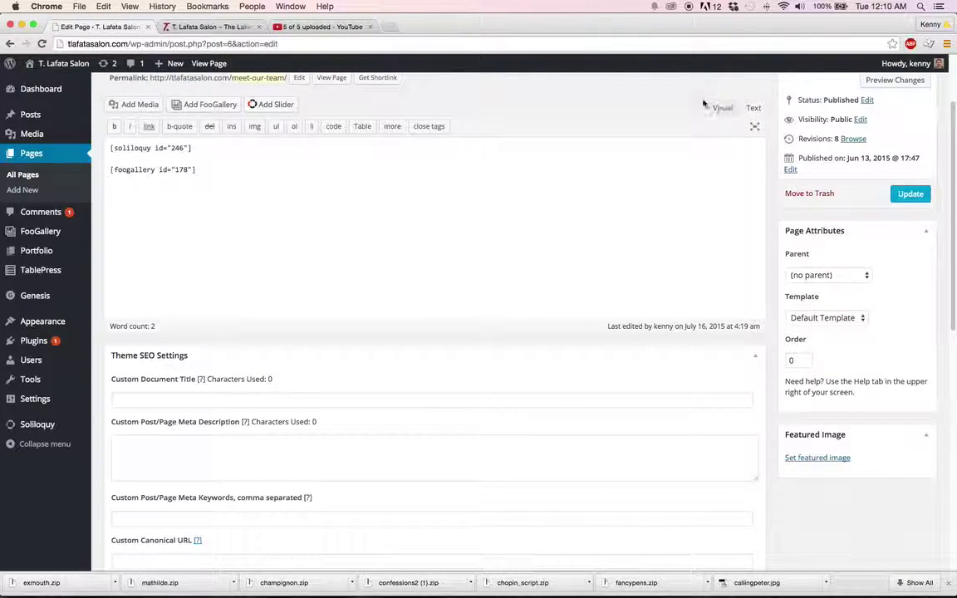
click(721, 108)
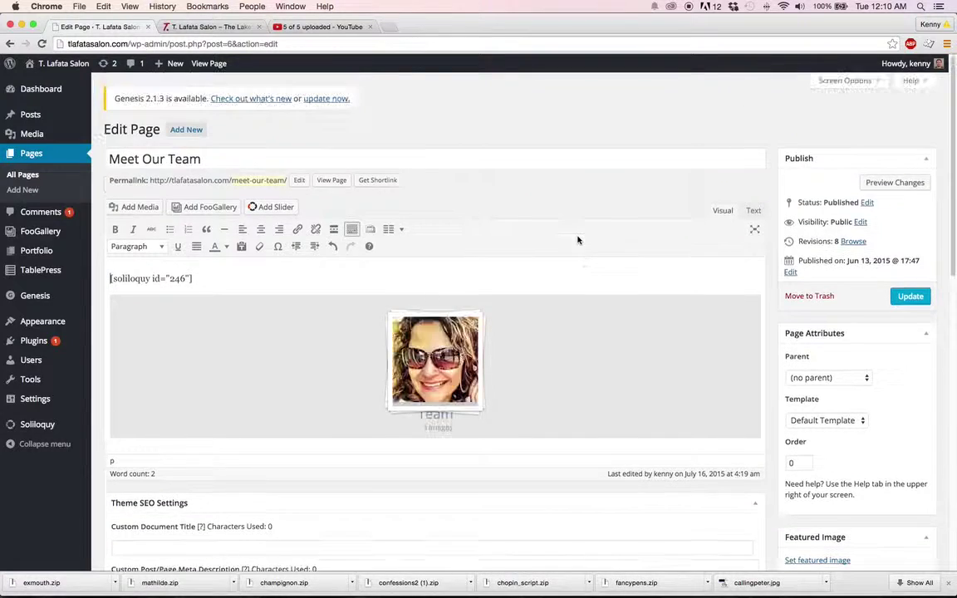
Step: Preview the Meet Our Team page and check the slider's painting above the team photos
click(882, 181)
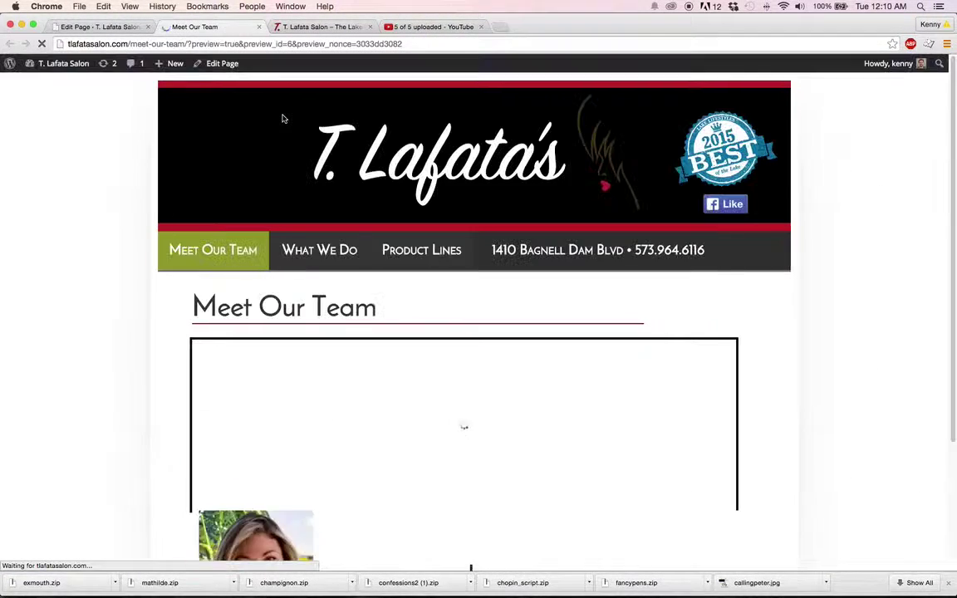
scroll(499, 237, down, 3)
scroll(501, 236, down, 5)
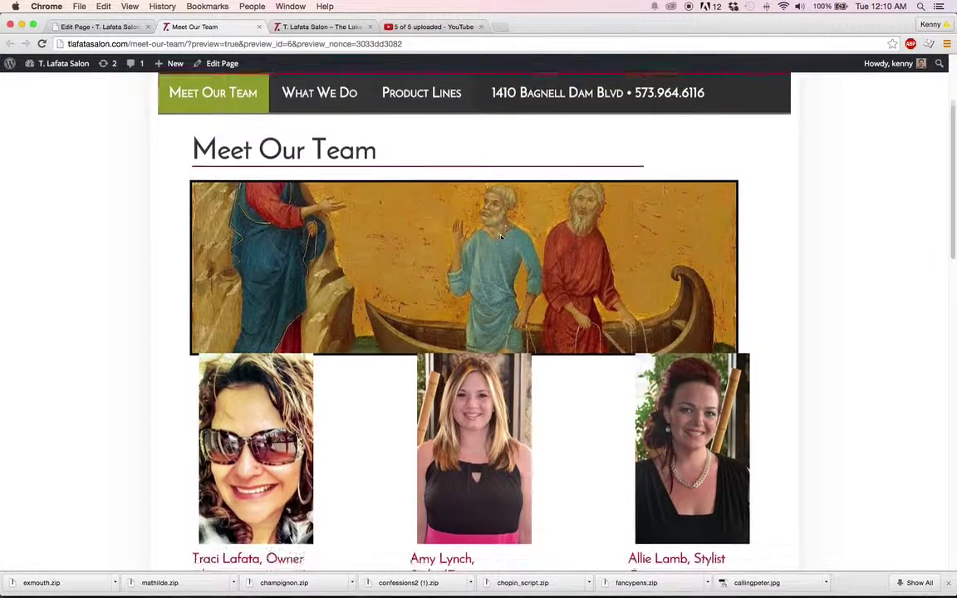
scroll(501, 236, up, 4)
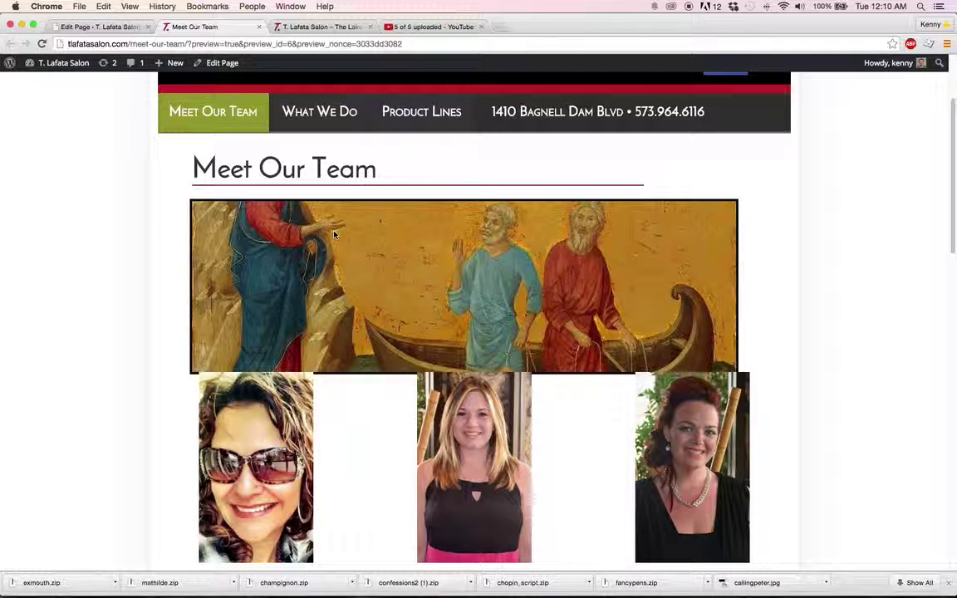
Step: Return to the editor and leave the Meet Our Team page for All Pages without saving
click(99, 27)
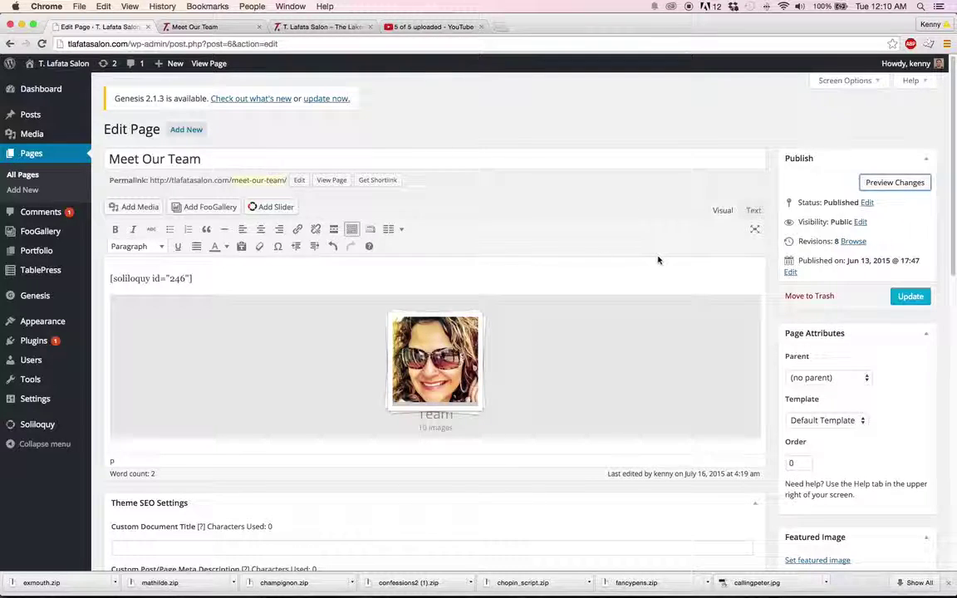
click(40, 170)
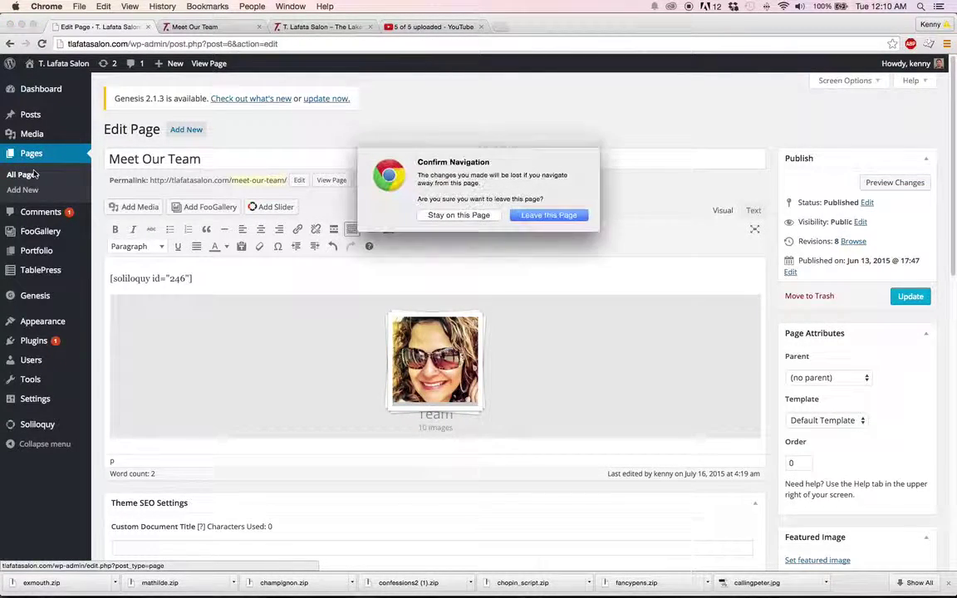
click(525, 212)
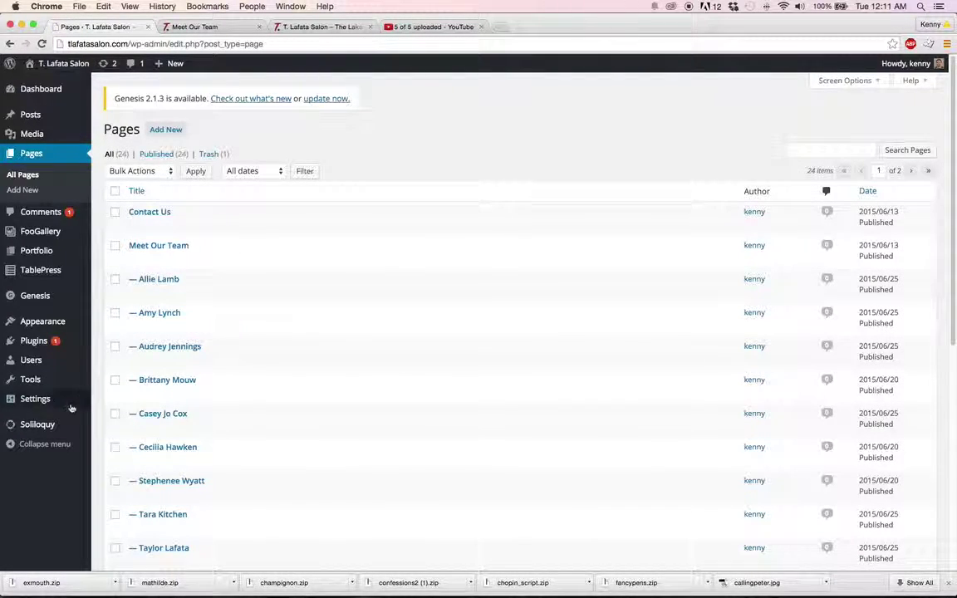
Step: Move the Promotional Slideshow slider to the trash from the Soliloquy sliders list
mouse_move(52, 426)
click(100, 426)
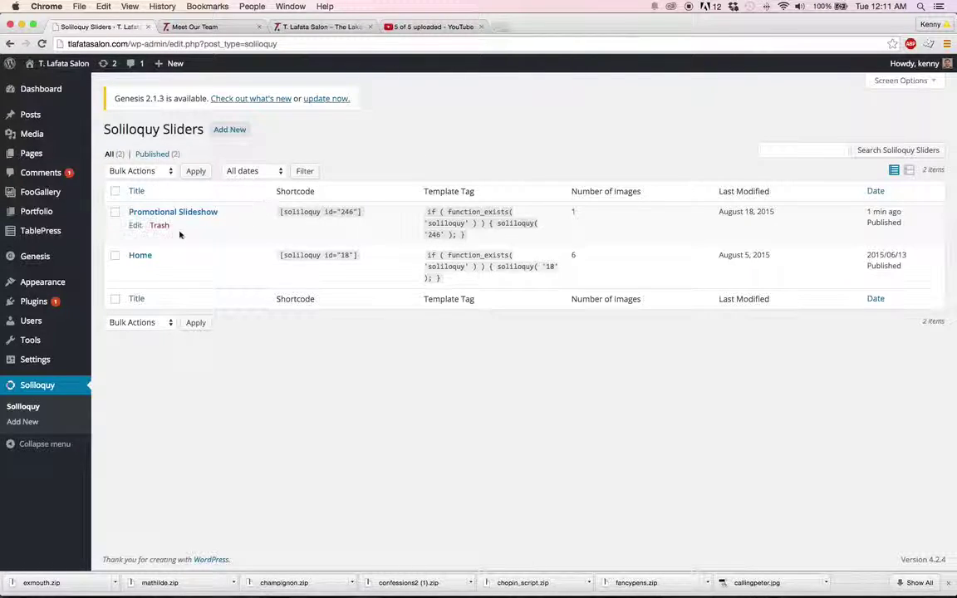
click(166, 227)
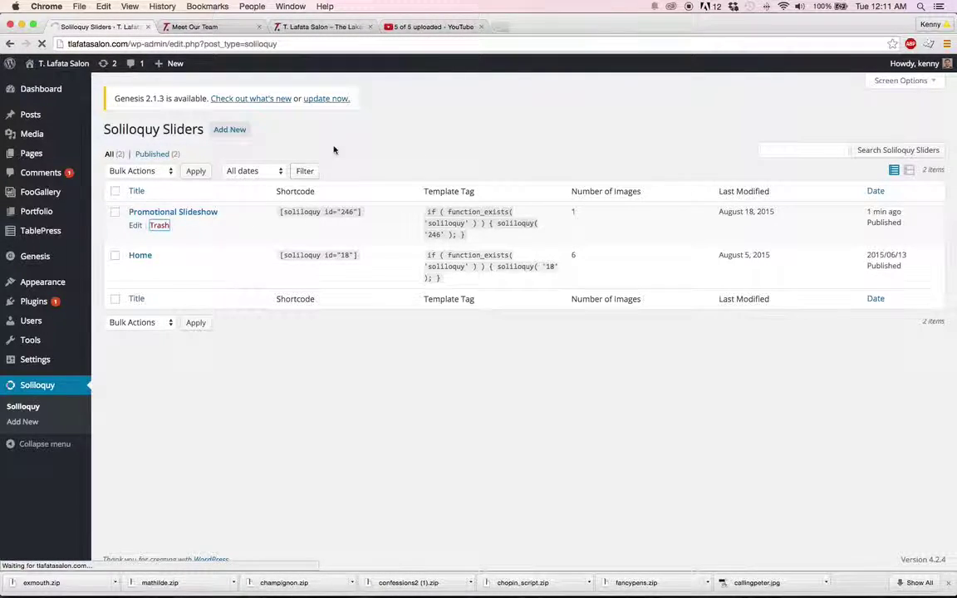